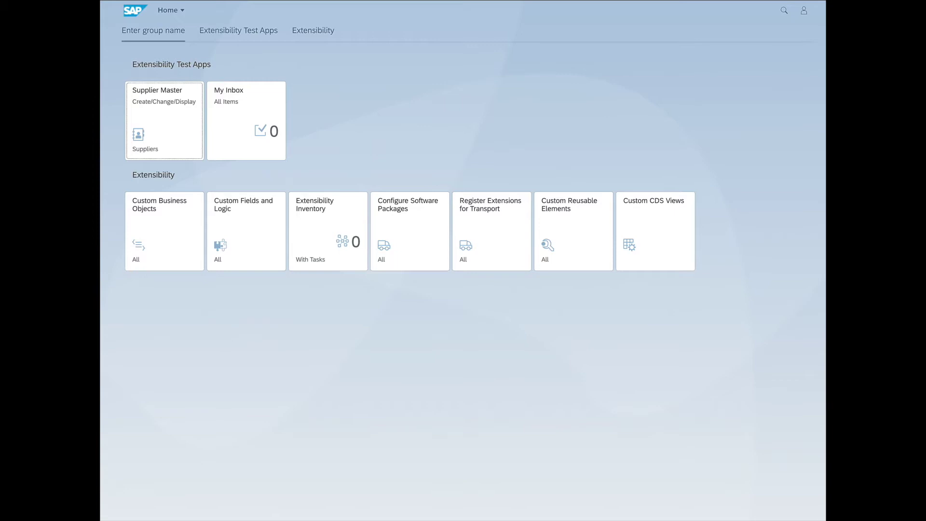
- Open Supplier Master, load all 31 suppliers, and bring up Adapt Filters
left_click(157, 119)
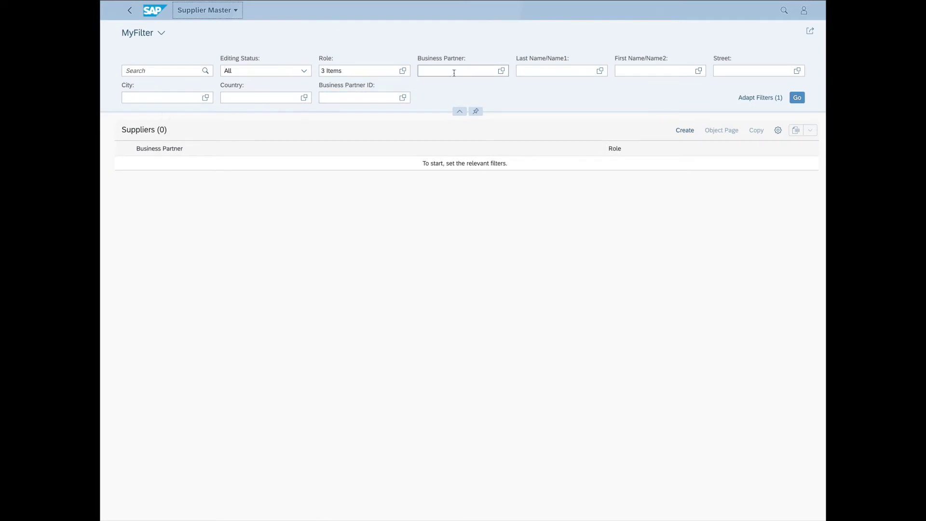
left_click(796, 100)
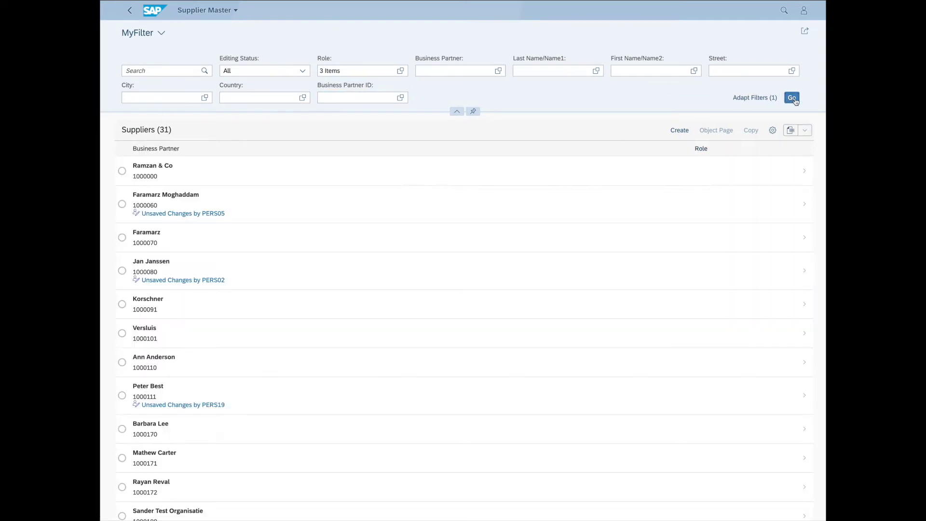
left_click(738, 98)
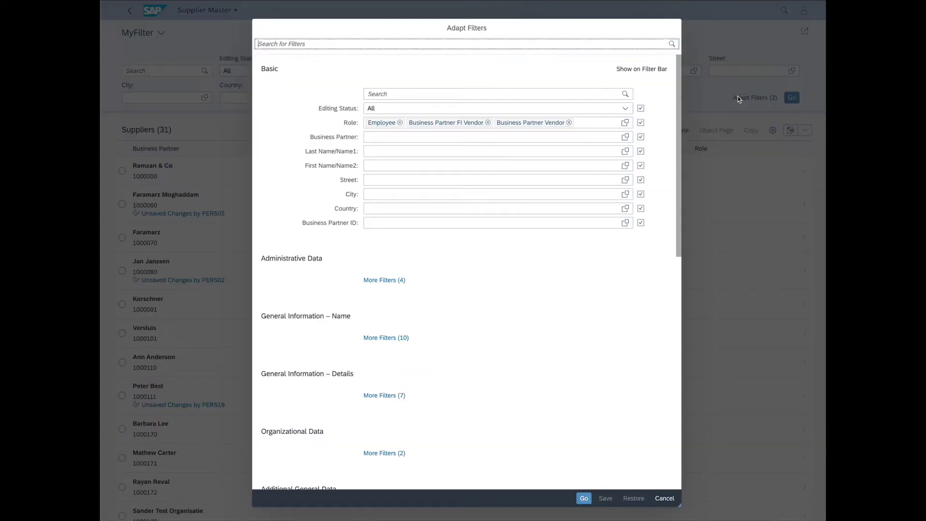
- Add the Administrative Data filters Created By, Created On, Last Changed By and Last Changed On, then save and apply
left_click(375, 151)
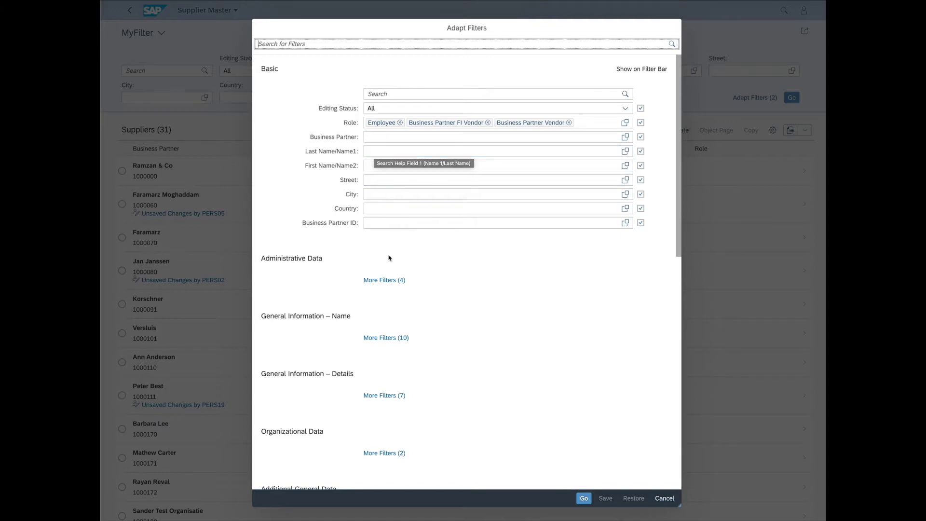
left_click(383, 281)
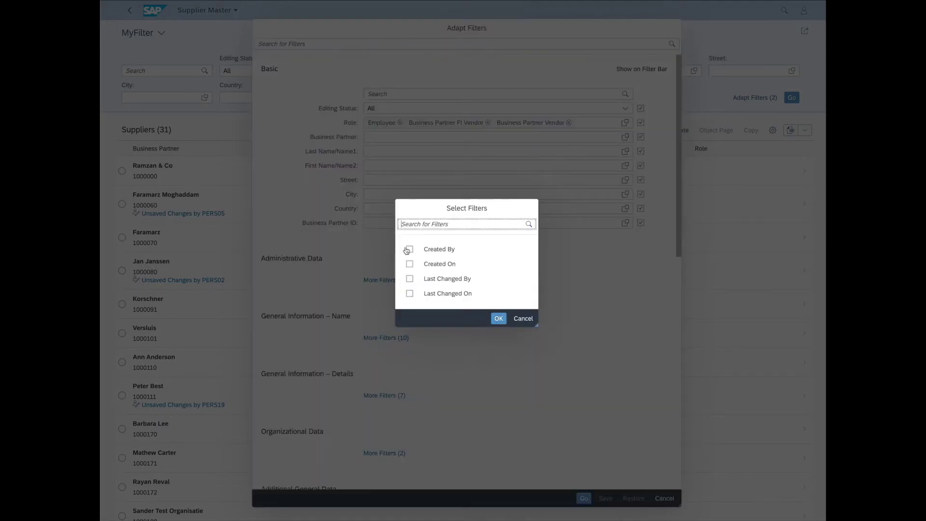
left_click(409, 249)
left_click(409, 263)
left_click(409, 279)
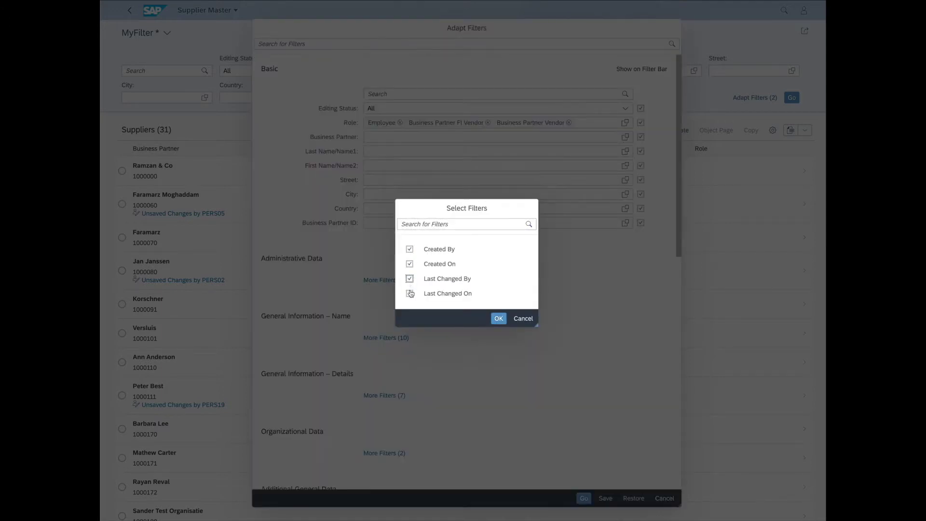
left_click(409, 293)
left_click(498, 319)
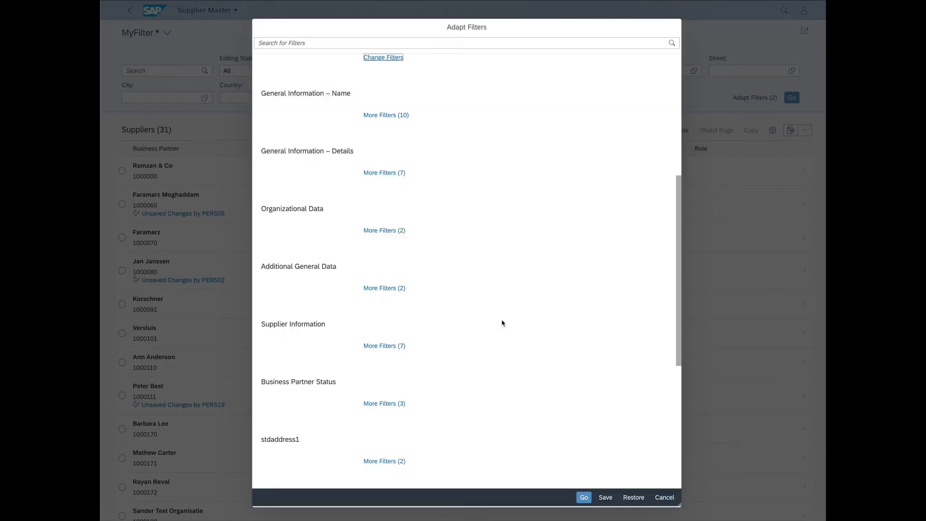
left_click(606, 497)
left_click(584, 497)
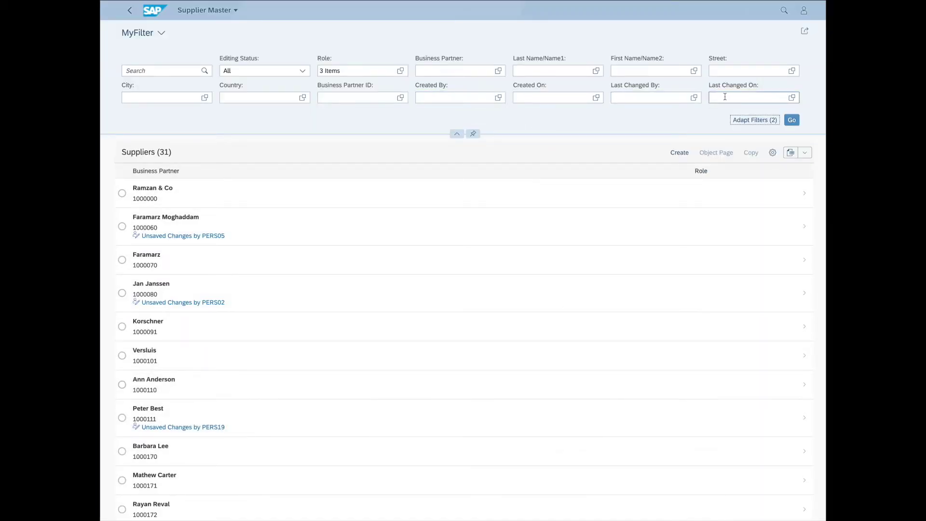
- Filter First Name/Name2 by 'Jan', leaving two Jan Janssen suppliers, and open the column settings
left_click(620, 72)
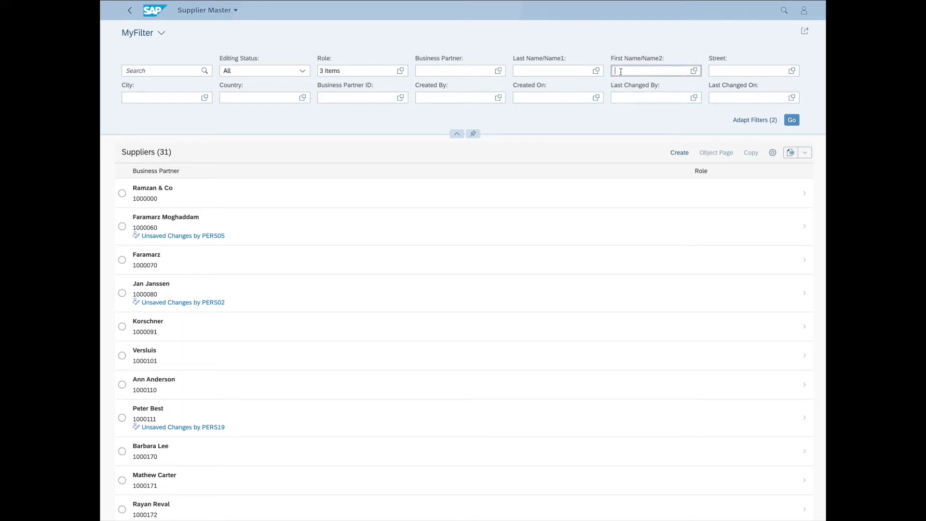
type("Jan")
key("Return")
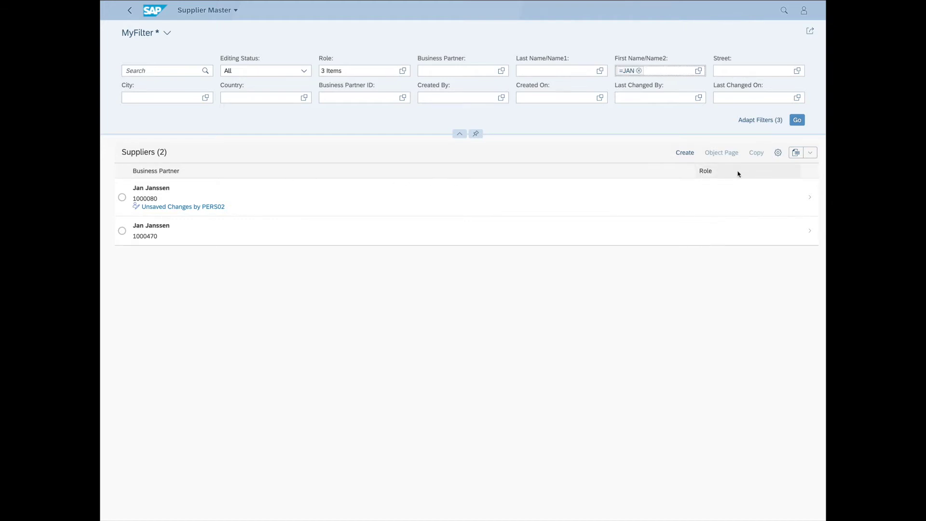
left_click(777, 153)
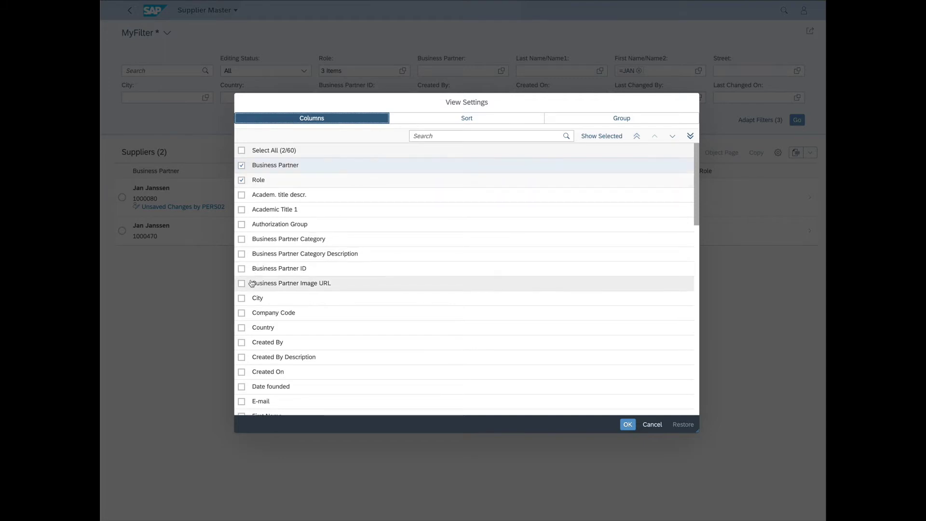
- Add City, Street, House Number and Postal Code columns to the supplier table
left_click(242, 298)
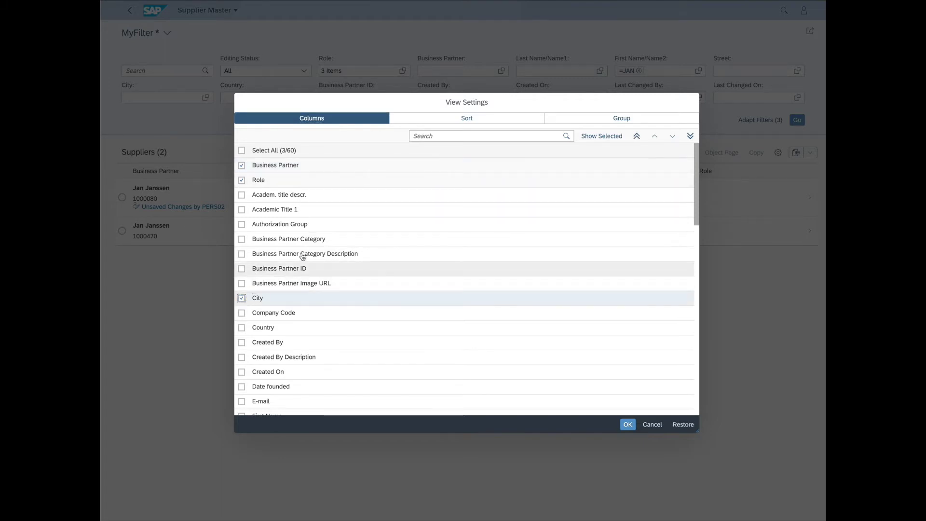
left_click(423, 137)
type("str")
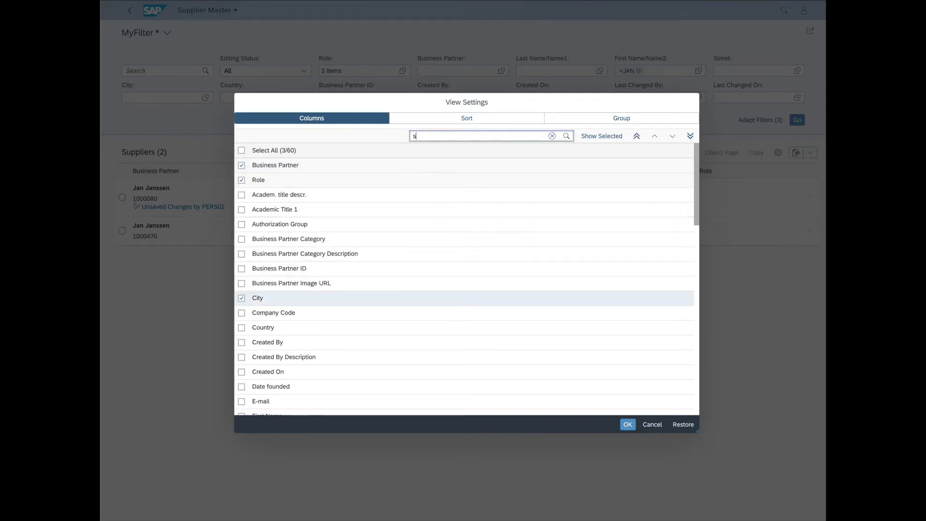
left_click(241, 180)
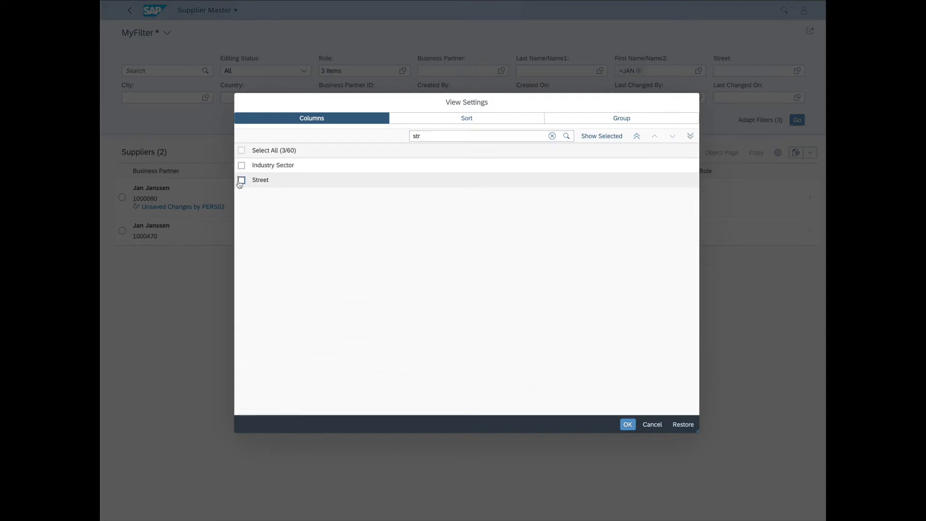
left_click_drag(462, 135, 395, 139)
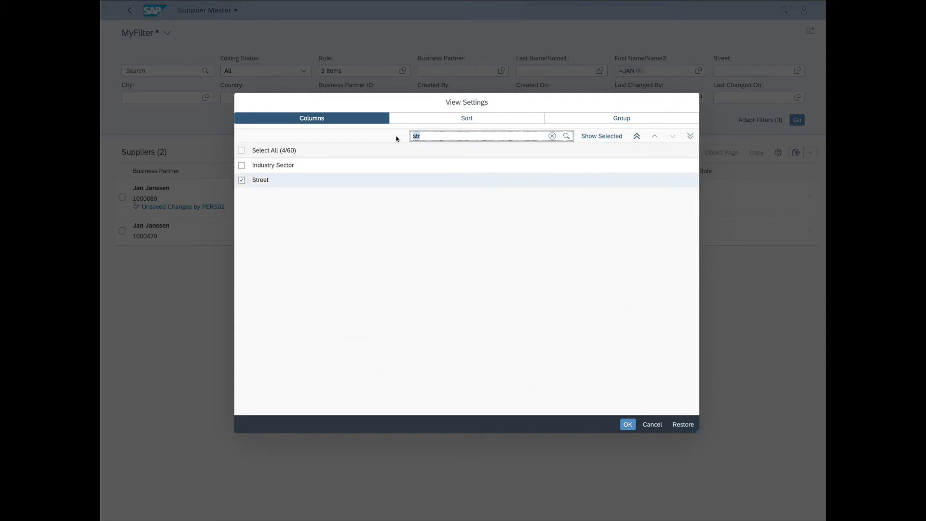
type("house")
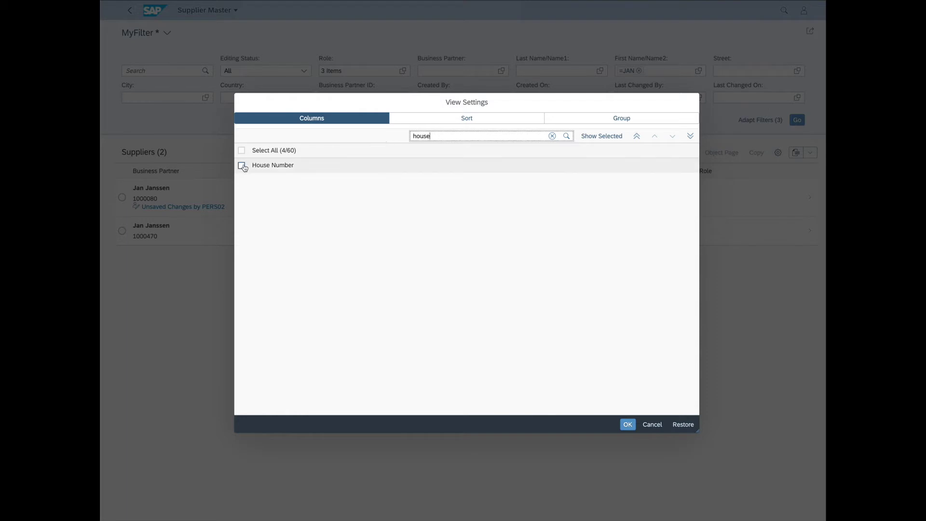
left_click(242, 166)
left_click_drag(431, 137, 402, 139)
type("post")
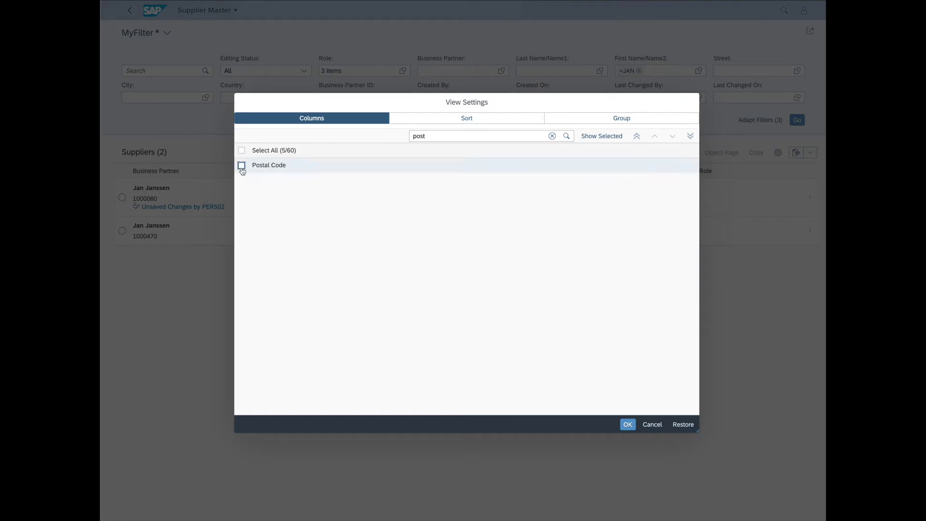
left_click(242, 166)
left_click(626, 424)
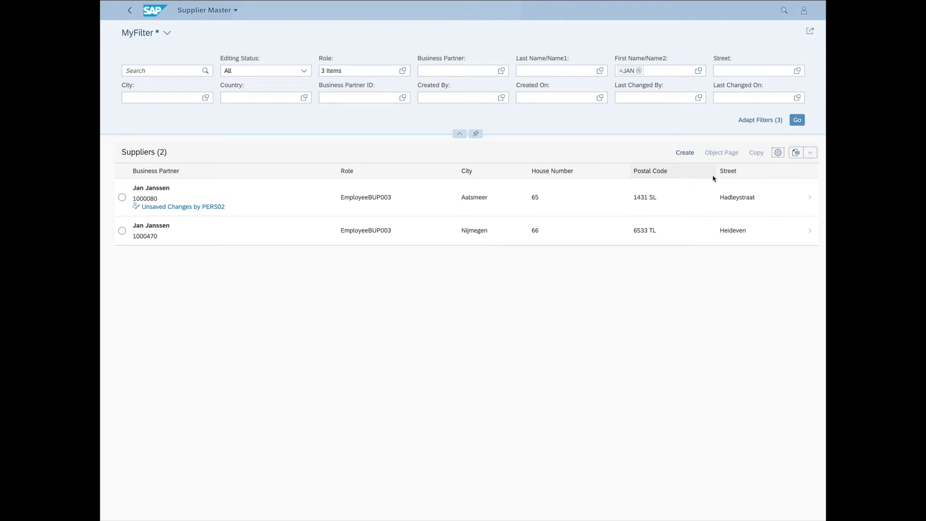
- Save the current view as 'MyPersonalView' and make it the default
left_click(166, 33)
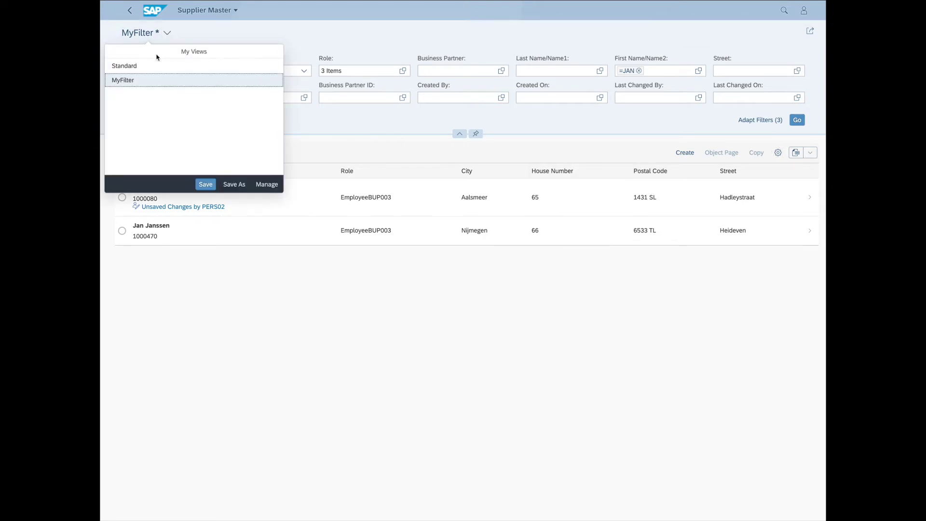
left_click(222, 187)
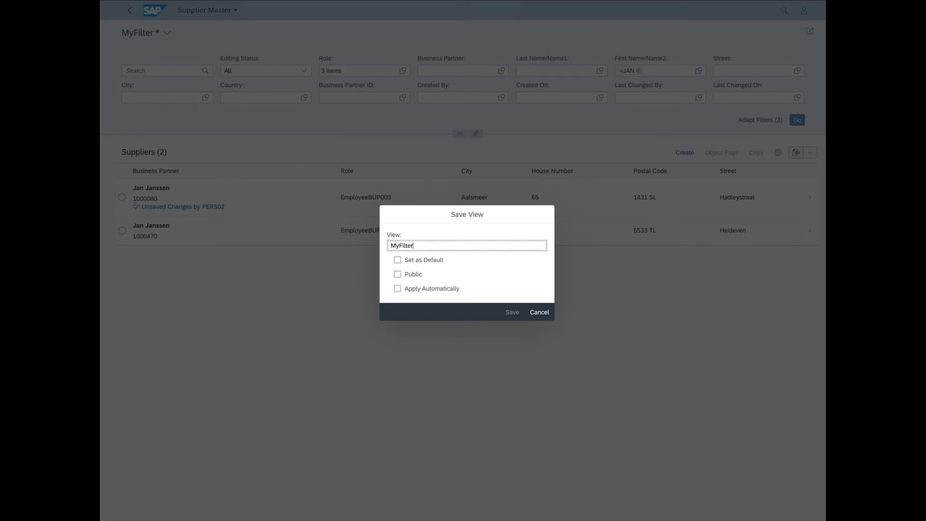
key("BackSpace")
key("BackSpace")
key("BackSpace")
key("BackSpace")
key("BackSpace")
key("BackSpace")
type("PersonalView")
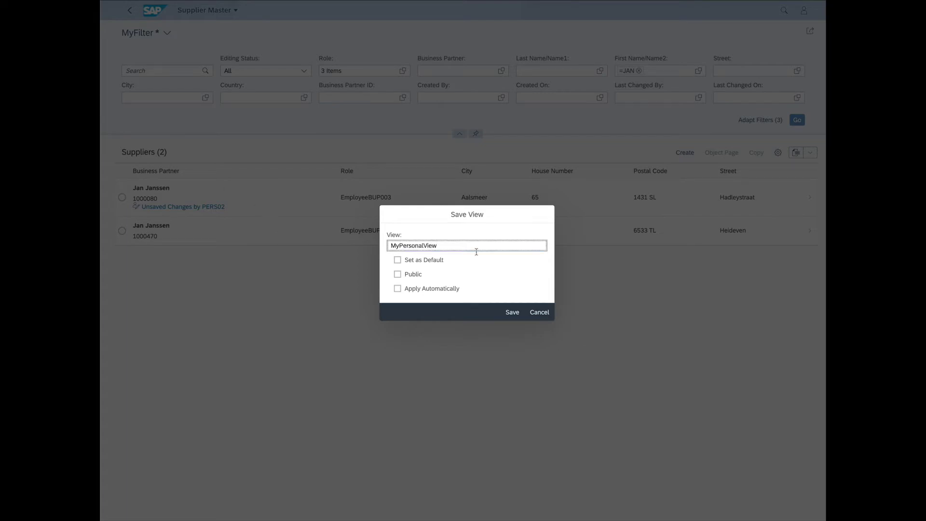
left_click(442, 263)
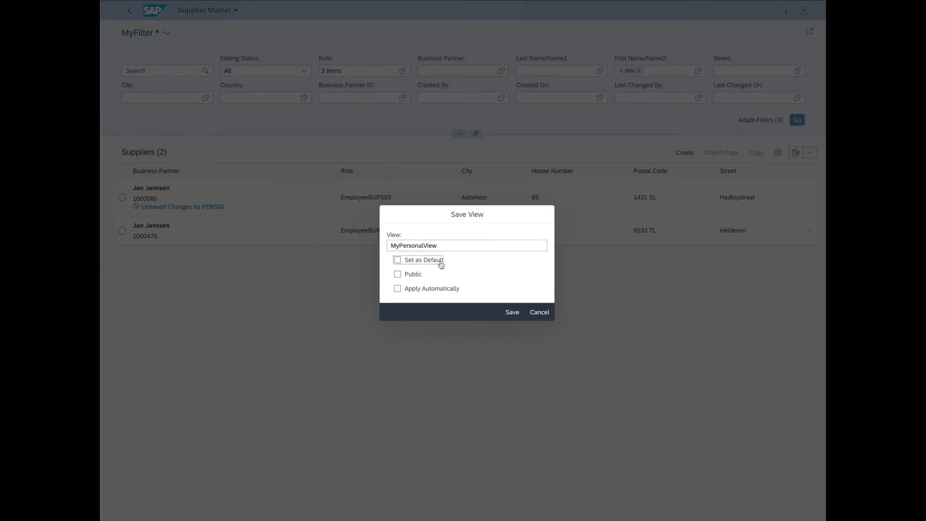
left_click(512, 314)
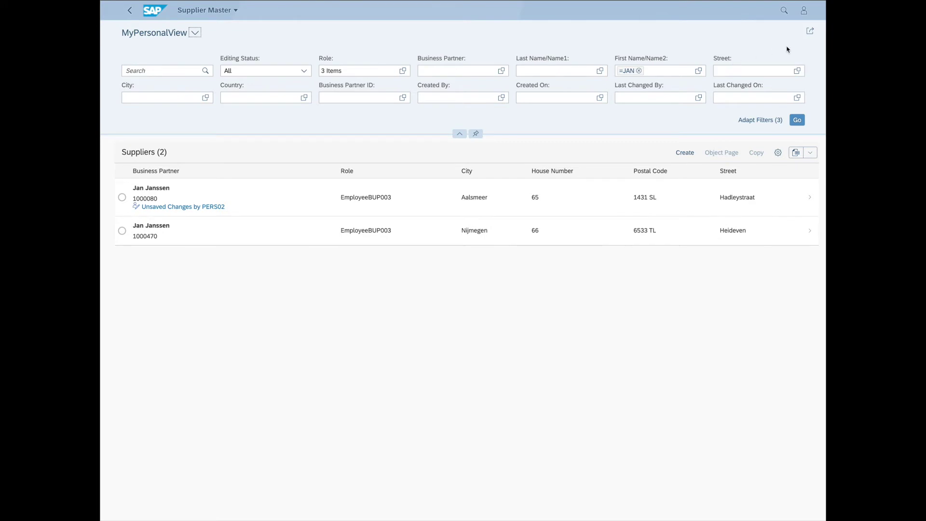
- Save the list as a tile subtitled 'My Personal Overview' in the My Home group
left_click(808, 32)
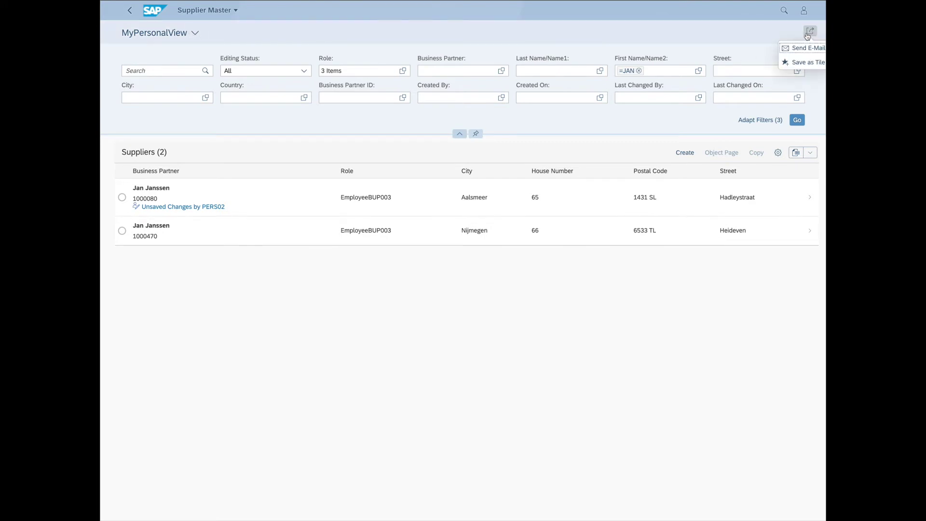
left_click(803, 68)
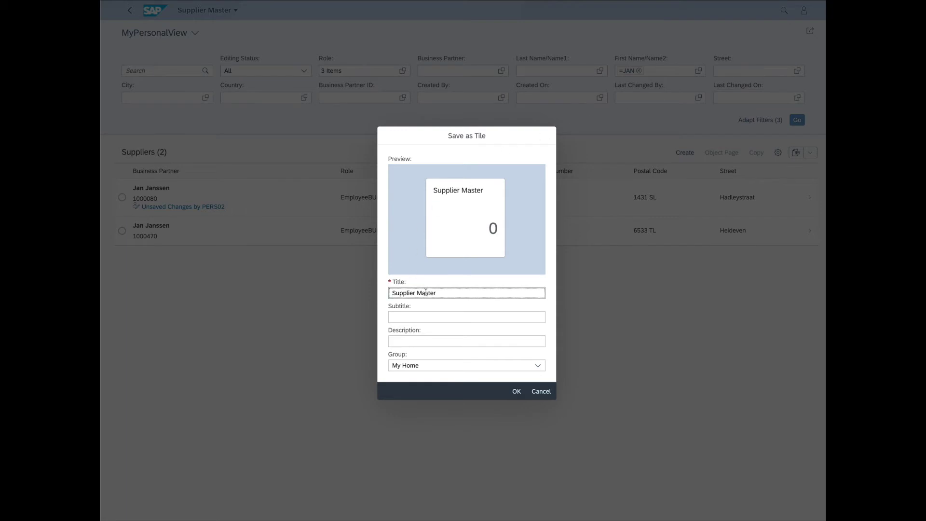
left_click(436, 314)
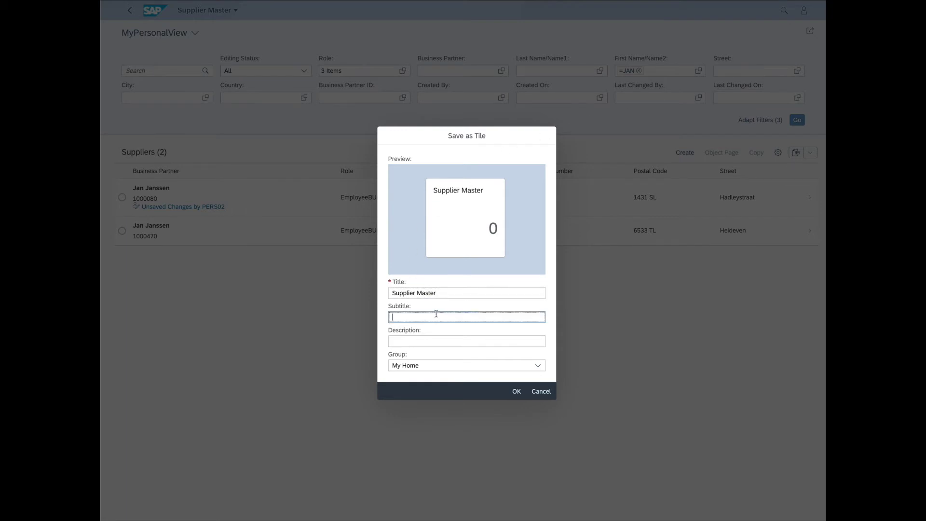
type("My Personal Overview")
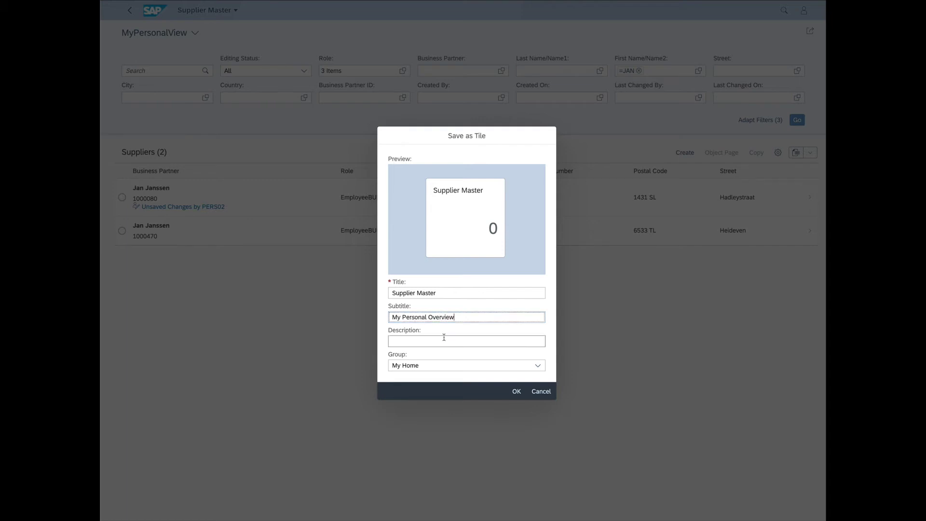
left_click(516, 391)
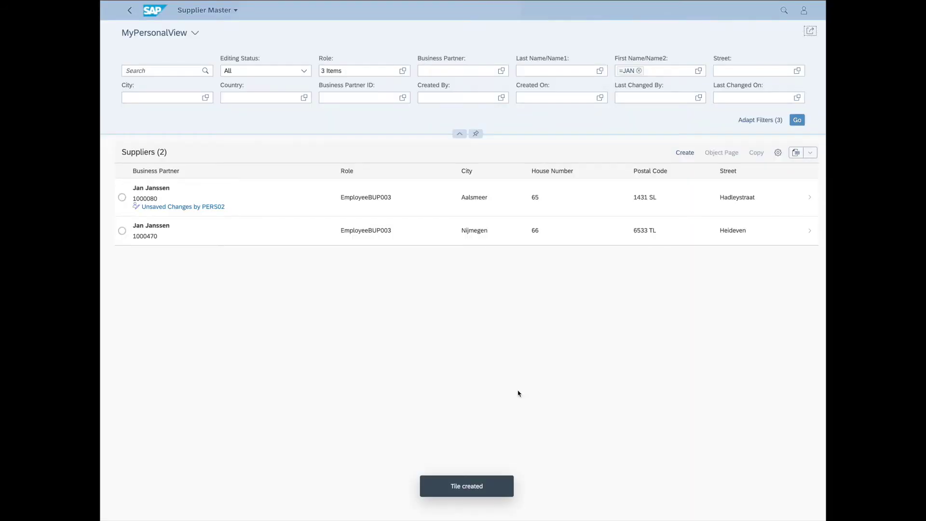
- Go back to the launchpad home and open the Supplier Master – My Personal Overview tile
left_click(157, 14)
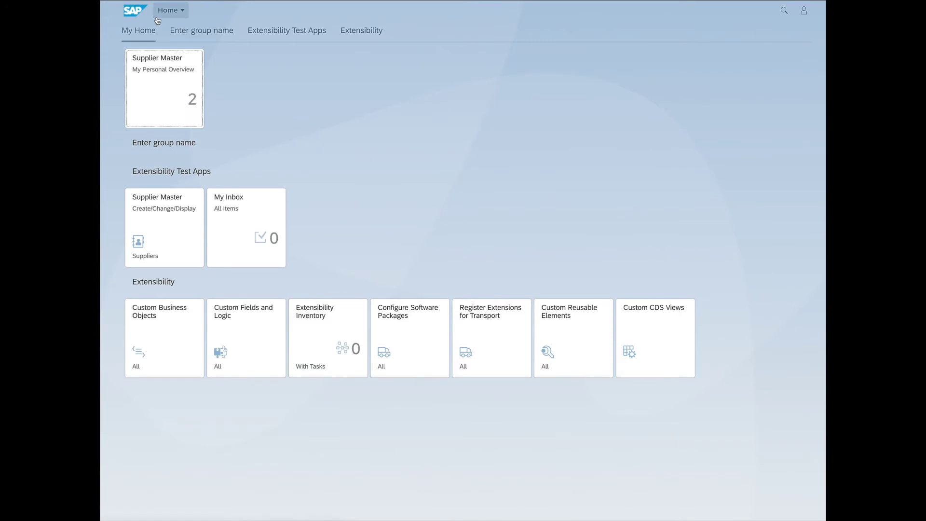
left_click(163, 76)
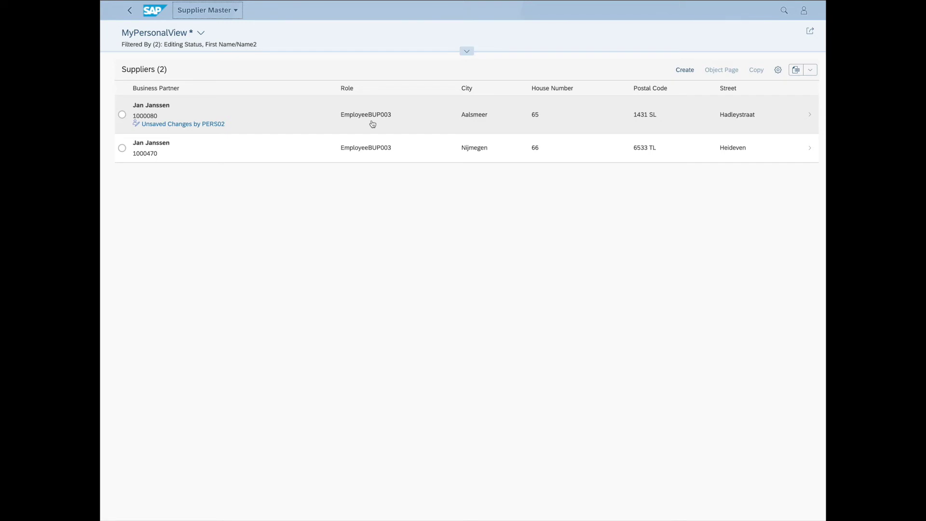
- Open the first supplier's detail page and enter Adapt UI mode
left_click(372, 124)
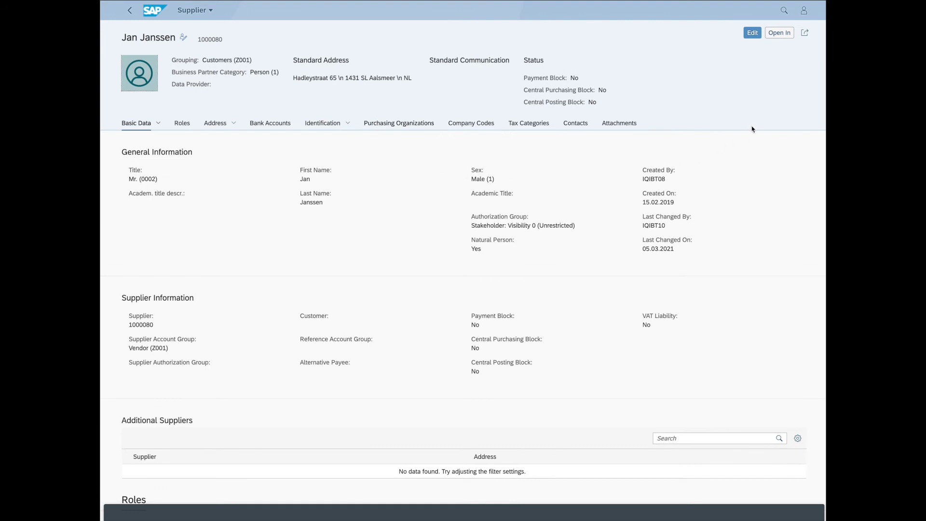
left_click(803, 11)
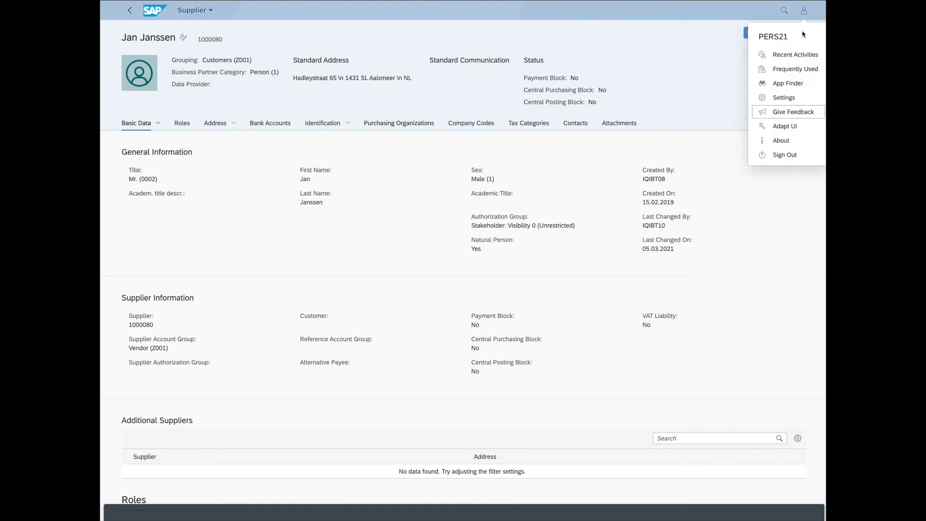
left_click(777, 128)
left_click(622, 286)
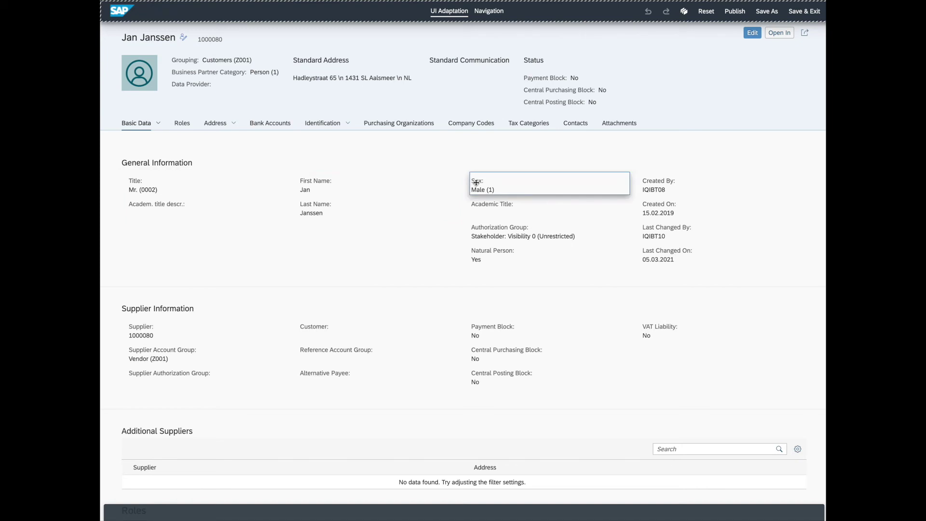
- Rename the Sex label to 'Gender' and open the addable fields list at Last Name
double_click(477, 182)
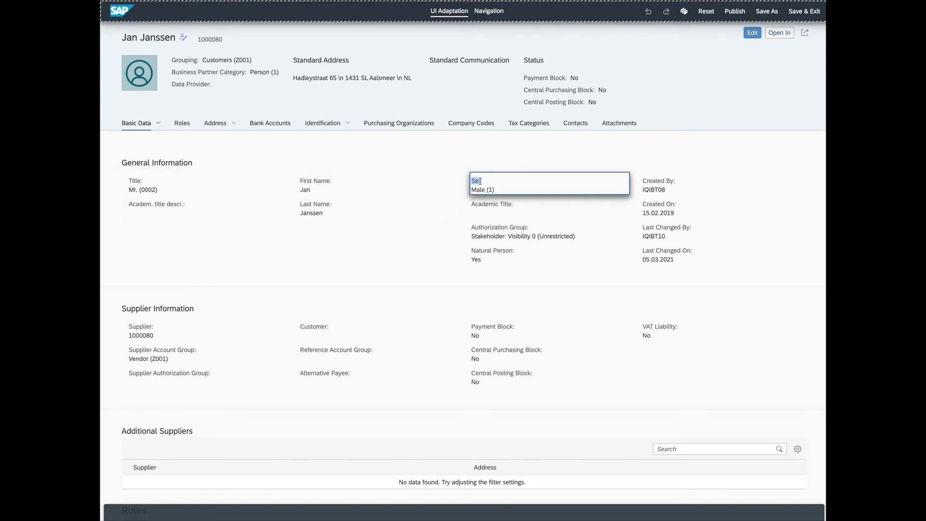
type("Gender")
key("Return")
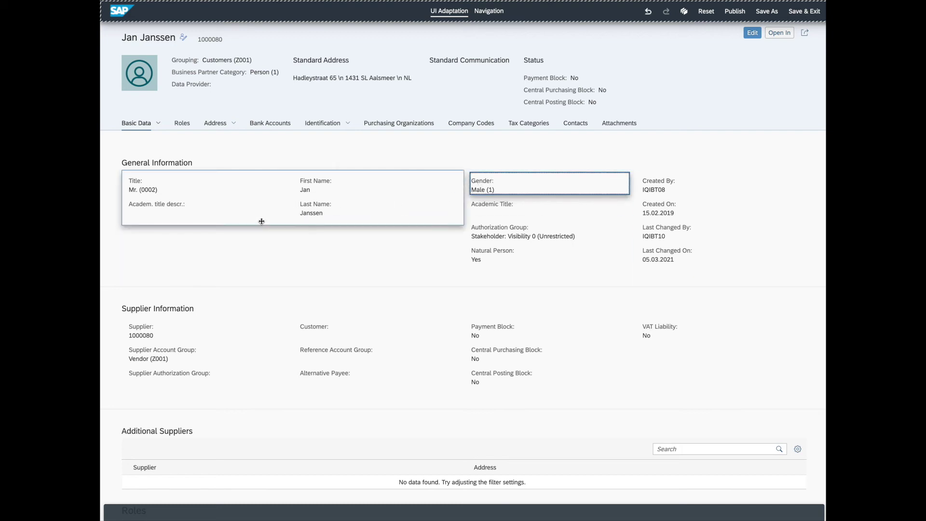
left_click(304, 213)
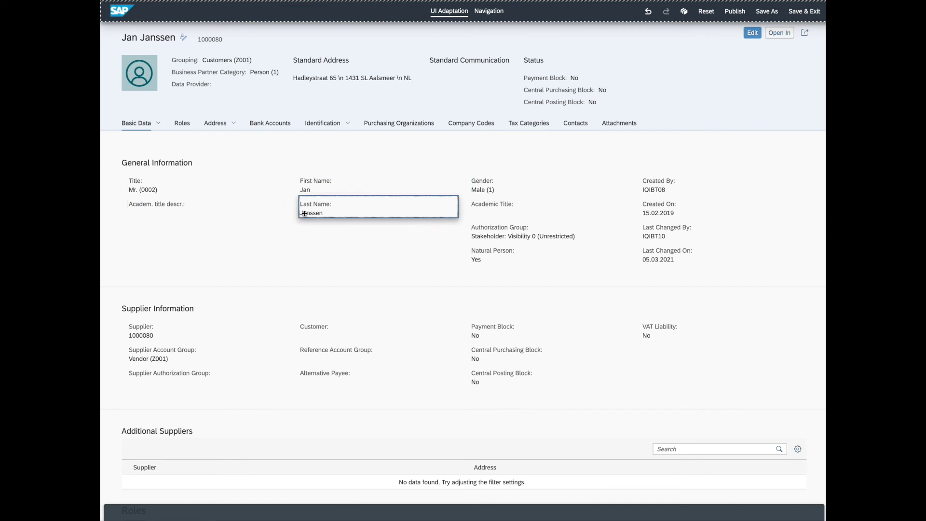
left_click(327, 196)
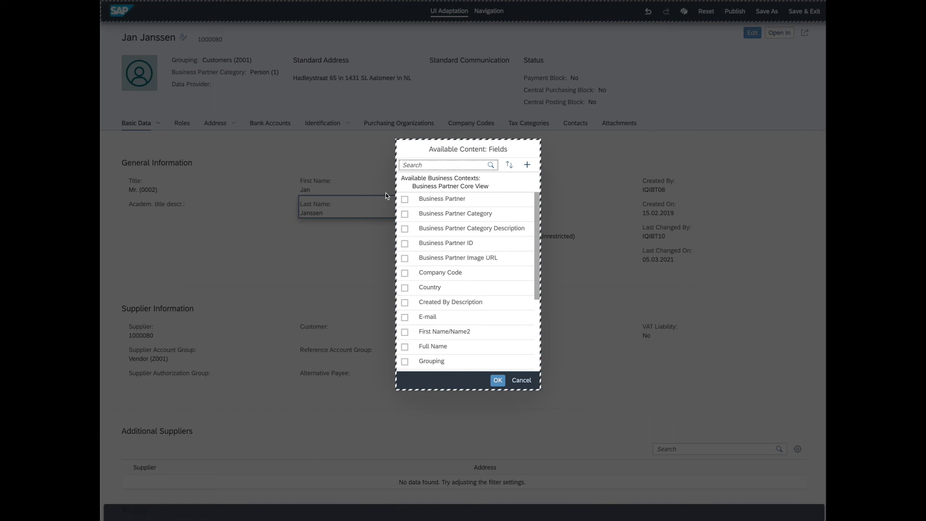
- Search for and add House Number, Hometown, Postal Code and Street to General Information
type("hou")
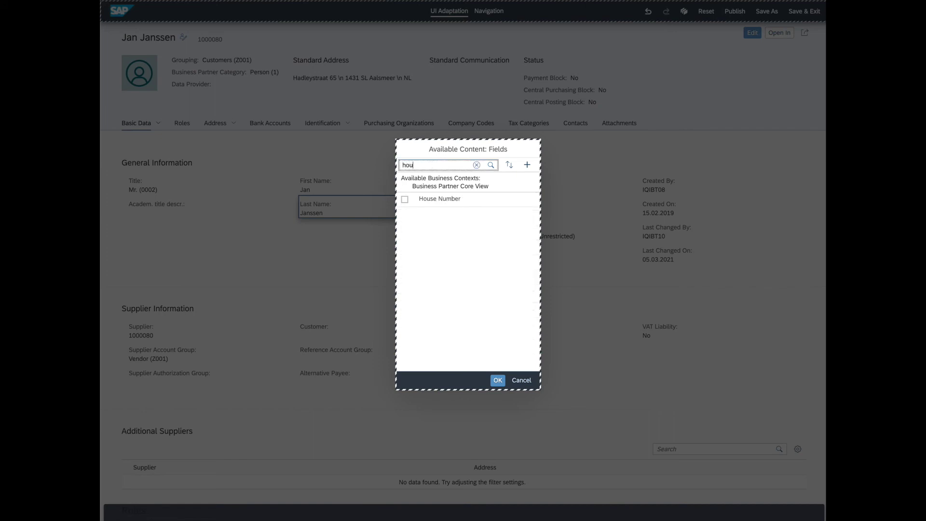
left_click(404, 198)
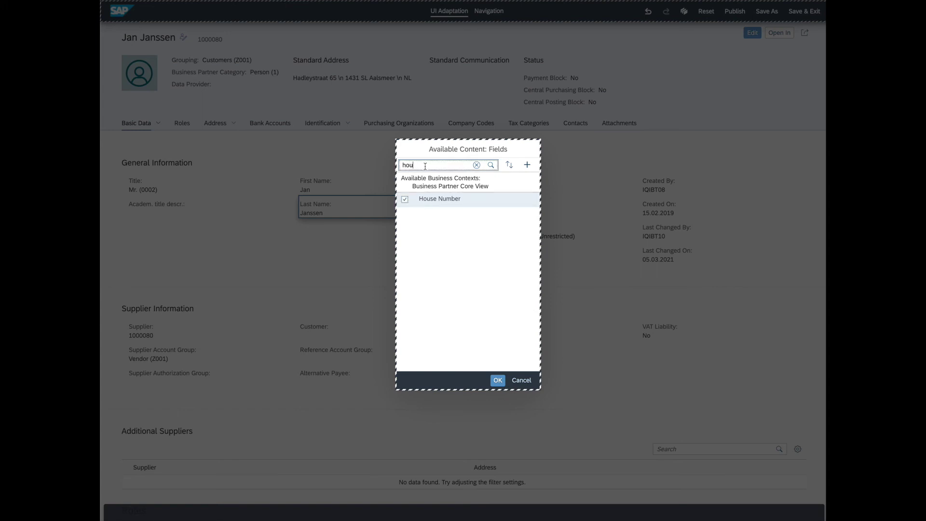
key("BackSpace")
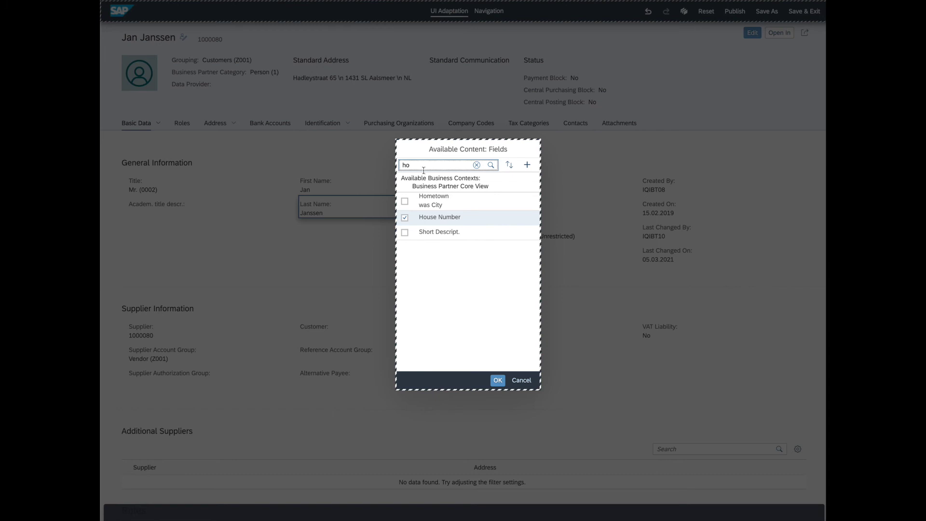
left_click(404, 201)
left_click_drag(413, 165, 389, 167)
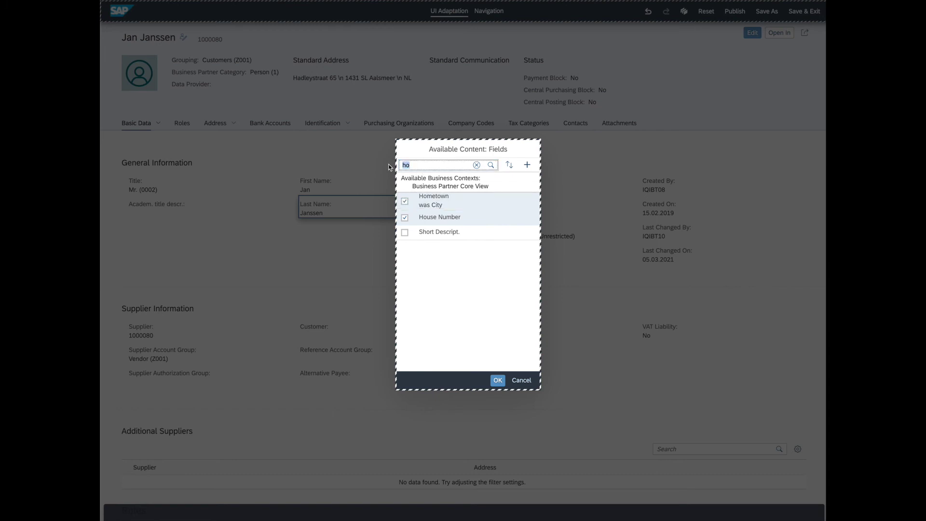
type("post")
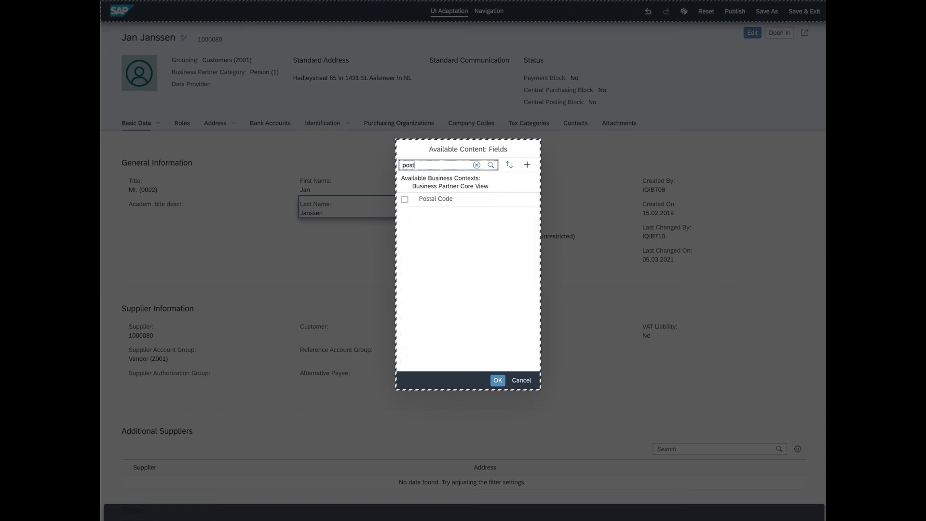
left_click(404, 199)
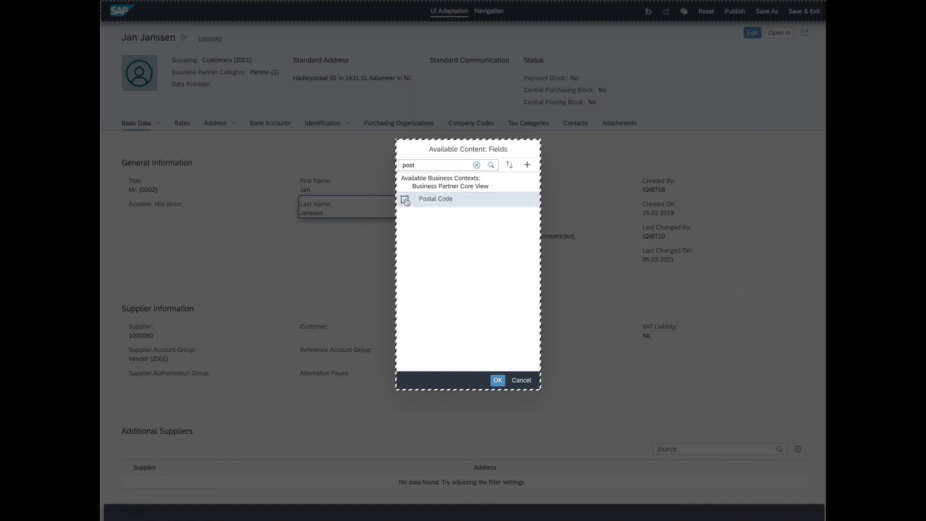
left_click_drag(416, 164, 390, 164)
type("stree")
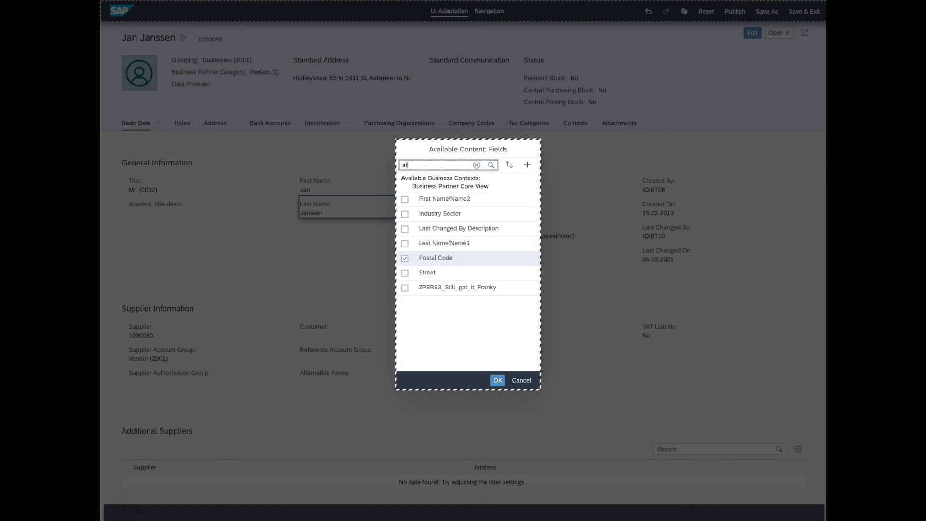
left_click(404, 199)
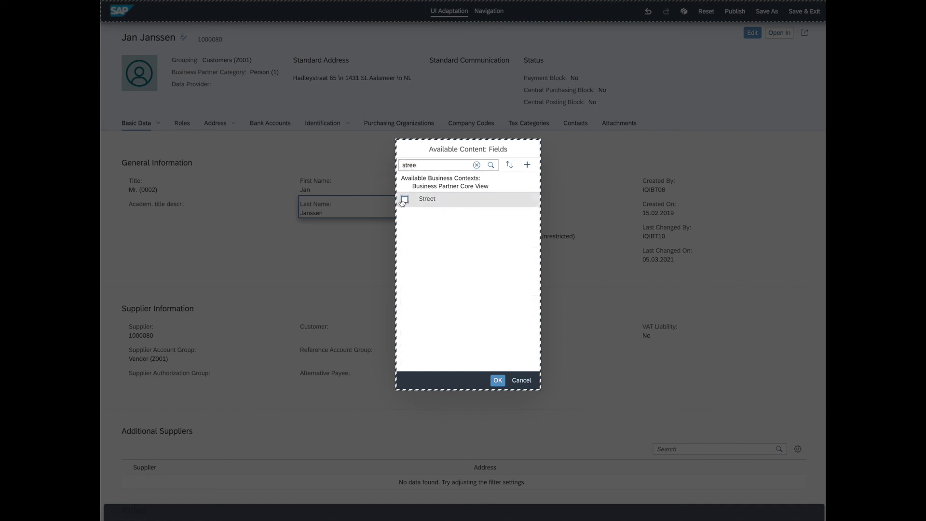
left_click(497, 380)
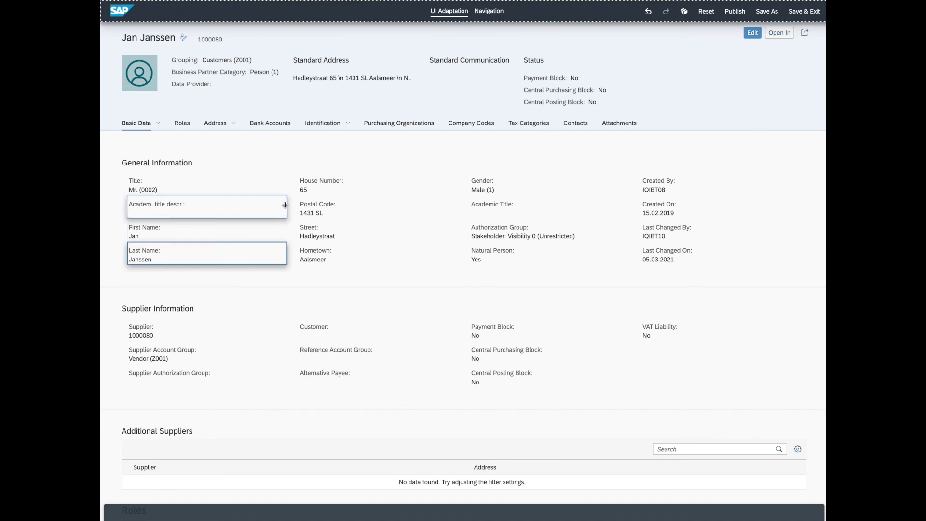
- Move the House Number field directly below Street
left_click(216, 246)
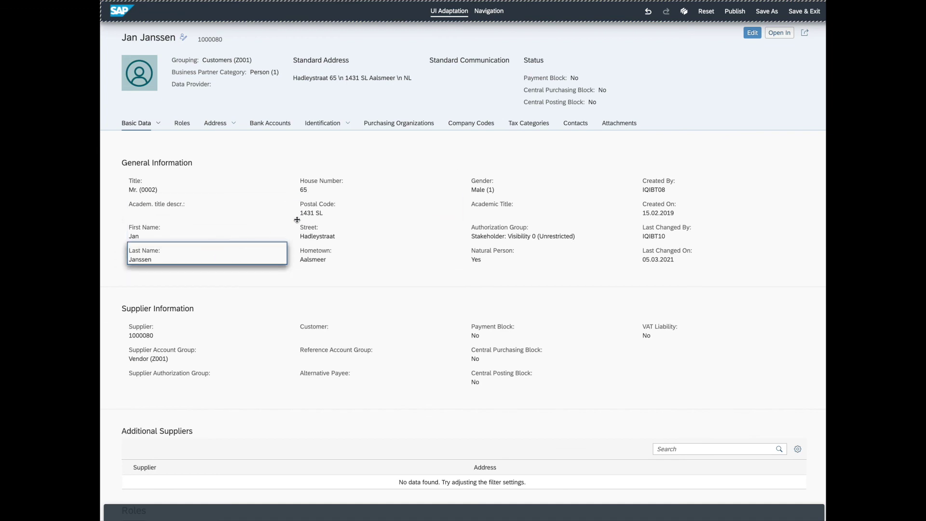
left_click(314, 188)
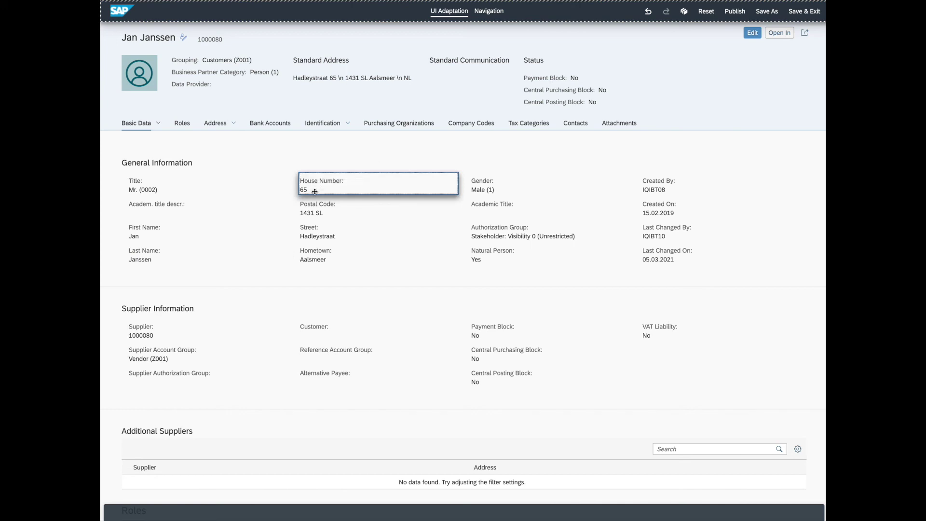
left_click_drag(314, 191, 314, 235)
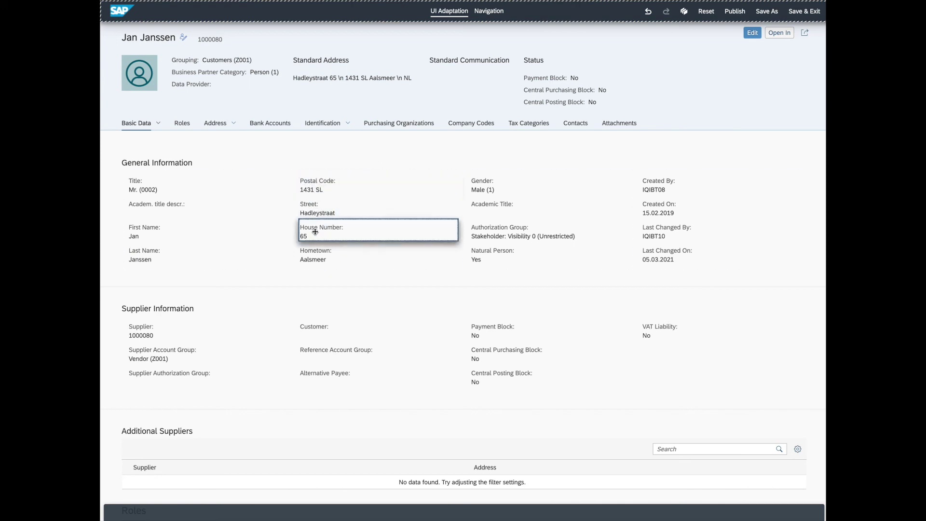
- Relabel Hometown as City and move Postal Code below House Number
left_click(314, 253)
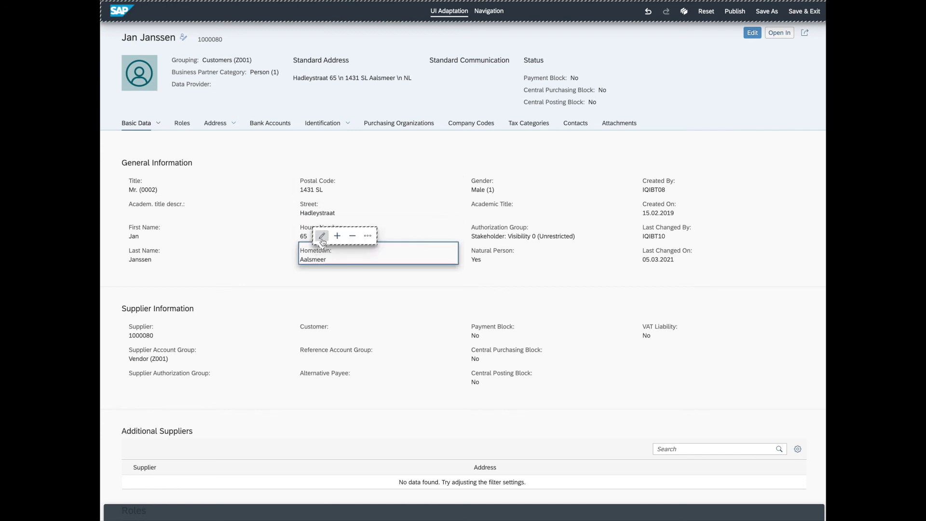
left_click(321, 236)
type("City:")
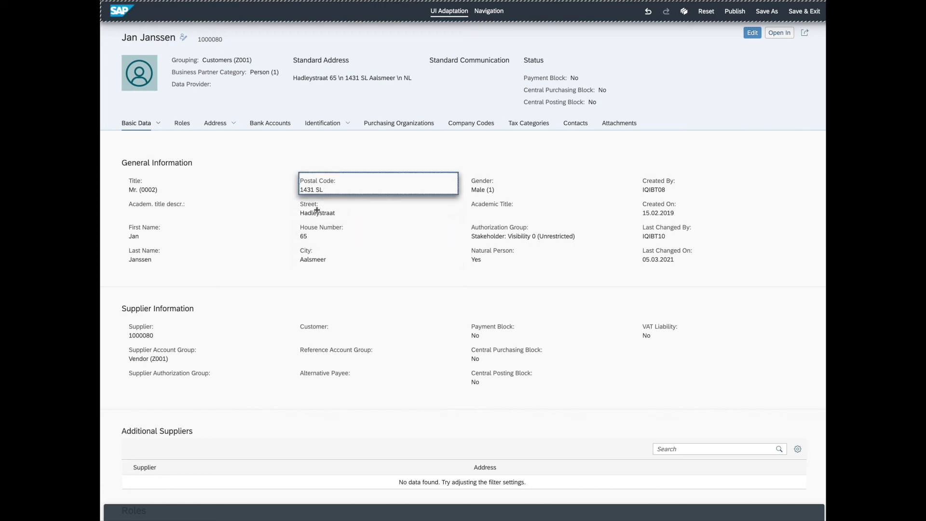
left_click_drag(319, 187, 314, 234)
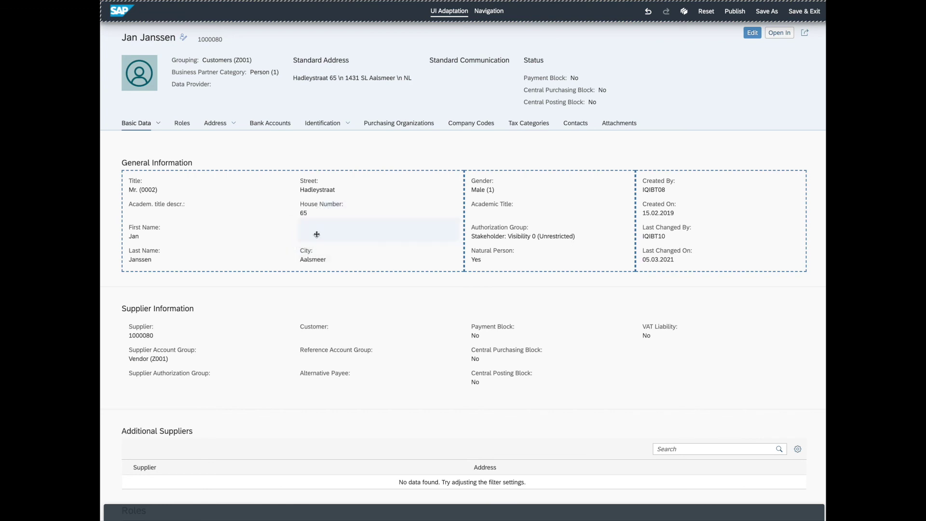
- Save the adapted address layout with Save & Exit and confirm the app reload
left_click(796, 13)
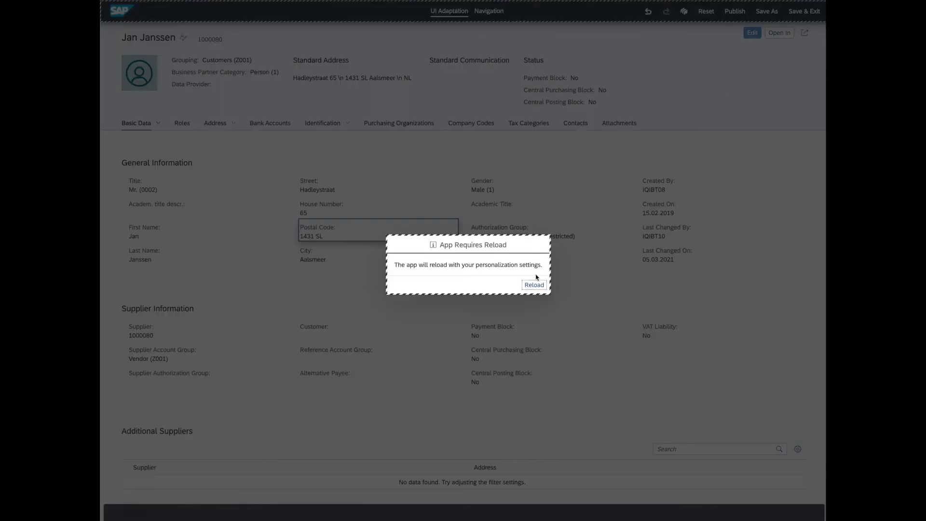
left_click(533, 285)
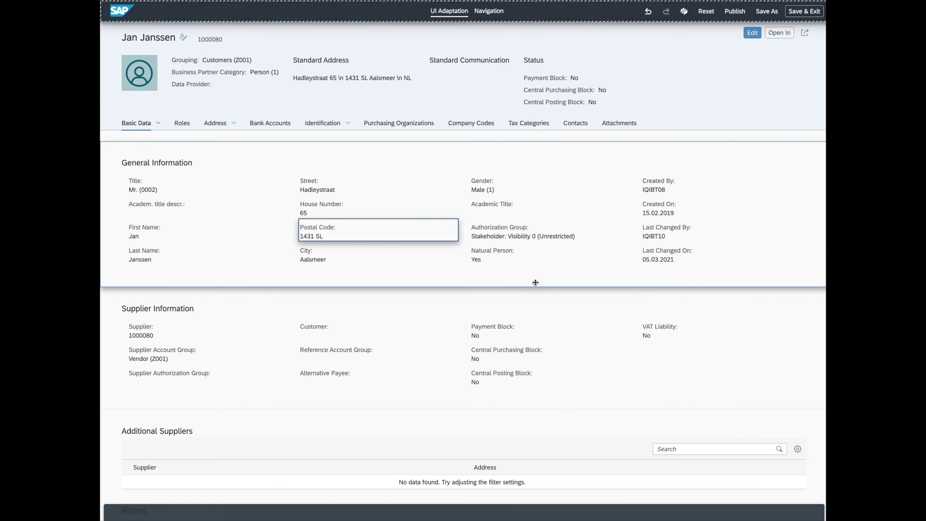